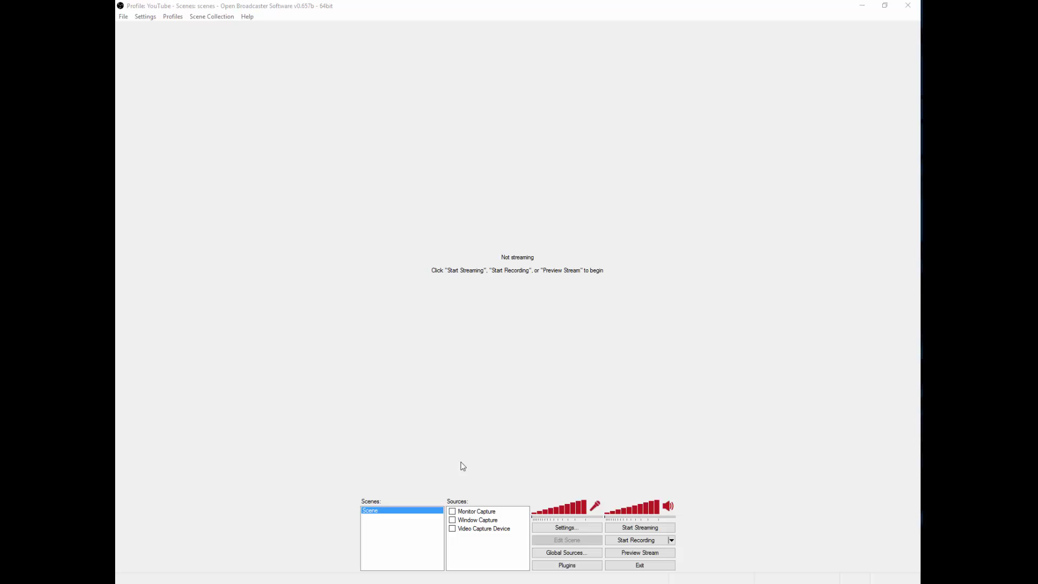
# Tick the Monitor Capture checkbox in the OBS Sources list.
pyautogui.click(453, 511)
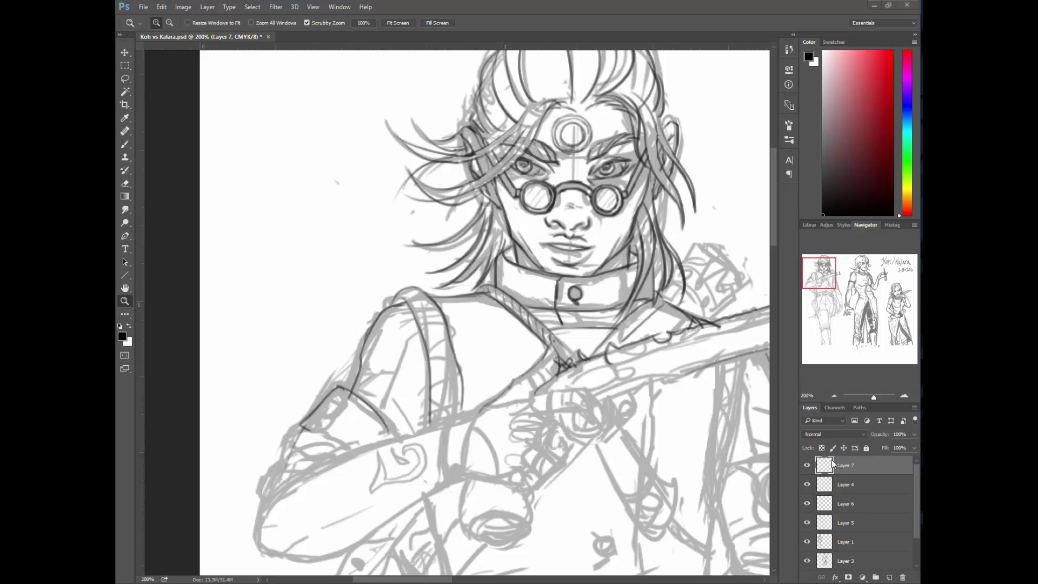
# With the Brush, scribble ten test strokes on Layer 7, then undo them with Ctrl+Alt+Z.
pyautogui.click(125, 144)
pyautogui.moveTo(289, 90); pyautogui.dragTo(275, 170)
pyautogui.moveTo(340, 96); pyautogui.dragTo(303, 151)
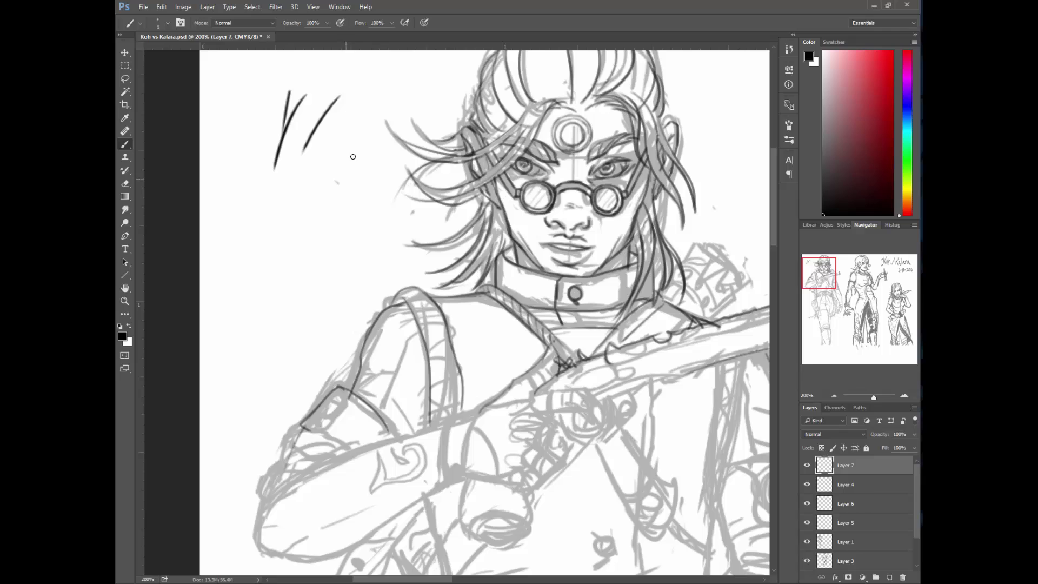
pyautogui.moveTo(386, 66)
pyautogui.mouseDown()
pyautogui.moveTo(261, 153)
pyautogui.moveTo(233, 347)
pyautogui.mouseUp()
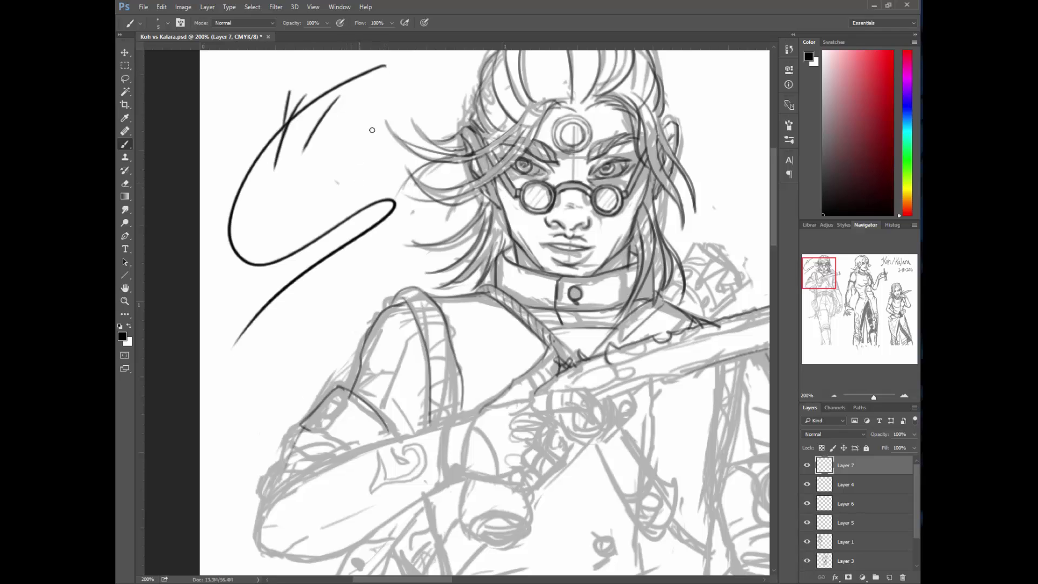
pyautogui.moveTo(386, 110)
pyautogui.mouseDown()
pyautogui.moveTo(338, 324)
pyautogui.moveTo(341, 445)
pyautogui.mouseUp()
pyautogui.moveTo(341, 369); pyautogui.dragTo(354, 403)
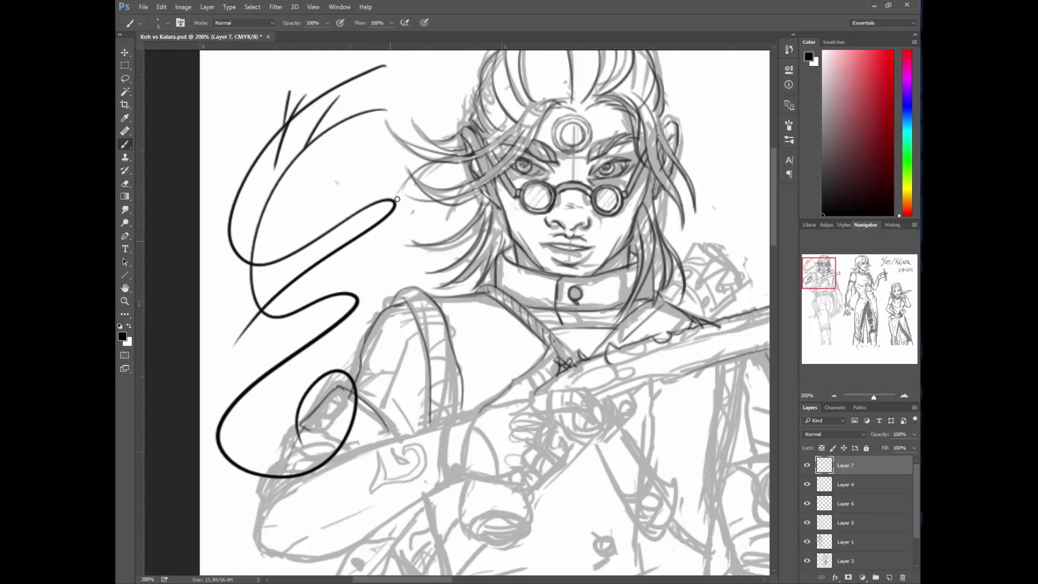
pyautogui.moveTo(424, 114)
pyautogui.mouseDown()
pyautogui.moveTo(346, 449)
pyautogui.moveTo(598, 198)
pyautogui.mouseUp()
pyautogui.moveTo(389, 316)
pyautogui.mouseDown()
pyautogui.moveTo(537, 285)
pyautogui.moveTo(475, 305)
pyautogui.mouseUp()
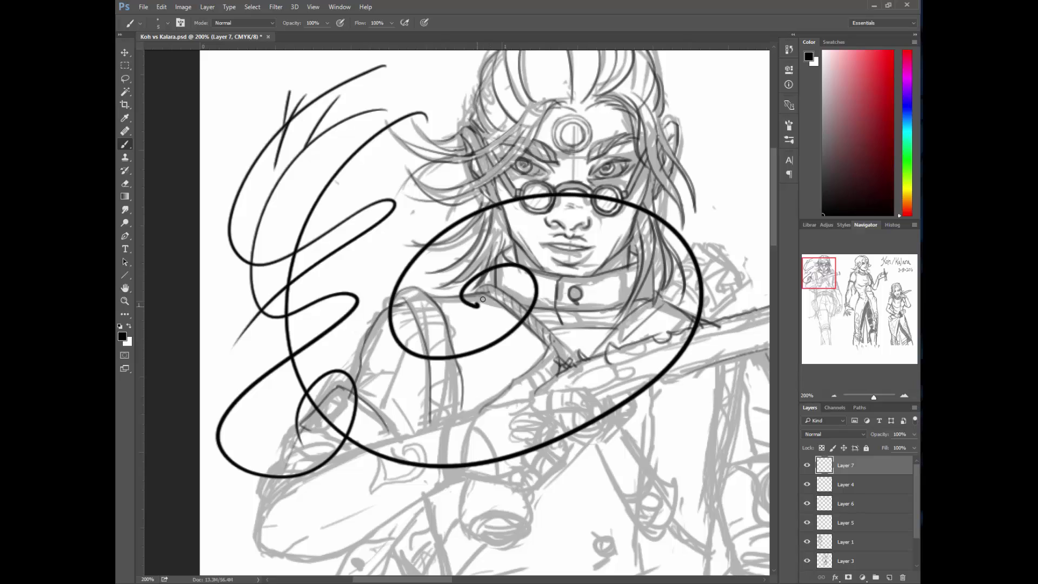
pyautogui.moveTo(639, 109)
pyautogui.mouseDown()
pyautogui.moveTo(631, 87)
pyautogui.moveTo(279, 370)
pyautogui.mouseUp()
pyautogui.moveTo(454, 537)
pyautogui.mouseDown()
pyautogui.moveTo(687, 216)
pyautogui.moveTo(357, 282)
pyautogui.moveTo(579, 314)
pyautogui.moveTo(456, 335)
pyautogui.mouseUp()
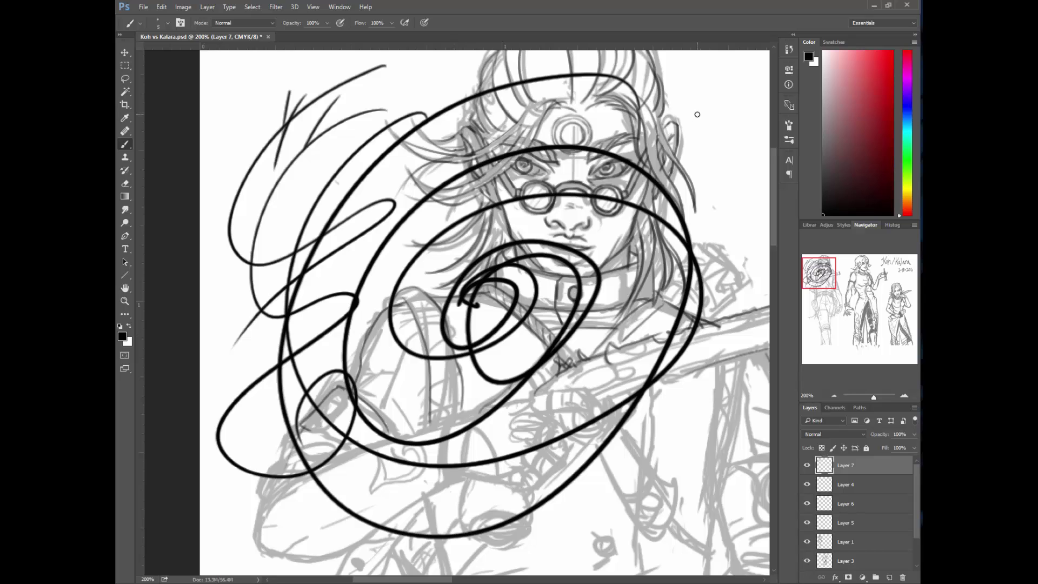
pyautogui.hotkey('ctrl', 'alt', 'z')
pyautogui.hotkey('ctrl', 'alt', 'z')
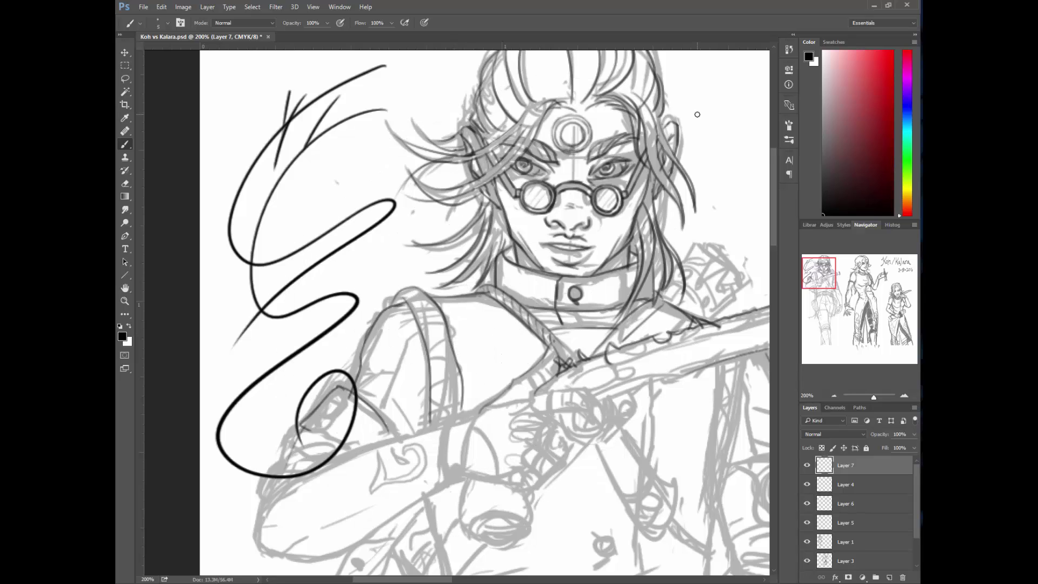
pyautogui.hotkey('ctrl', 'alt', 'z')
pyautogui.hotkey('ctrl', 'alt', 'z')
pyautogui.hotkey('ctrl', 'alt', 'z')
pyautogui.hotkey('ctrl', 'alt', 'z')
pyautogui.hotkey('ctrl', 'alt', 'z')
pyautogui.hotkey('ctrl', 'alt', 'z')
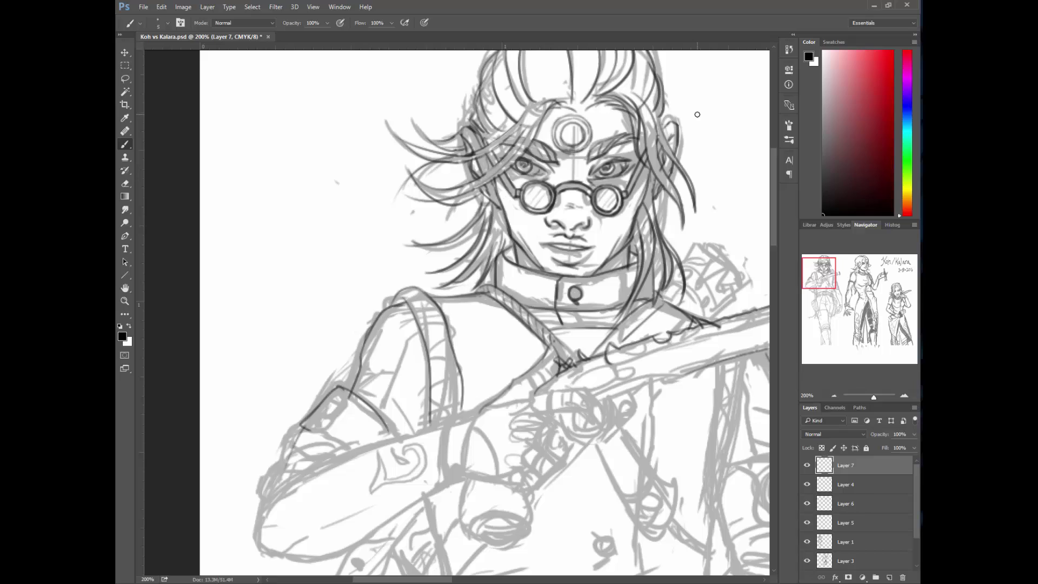
# Draw two big brush loops over the figure, then undo them with Ctrl+Z.
pyautogui.moveTo(575, 93)
pyautogui.mouseDown()
pyautogui.moveTo(428, 100)
pyautogui.moveTo(589, 138)
pyautogui.moveTo(719, 368)
pyautogui.moveTo(440, 487)
pyautogui.mouseUp()
pyautogui.moveTo(351, 480)
pyautogui.mouseDown()
pyautogui.moveTo(595, 152)
pyautogui.moveTo(269, 416)
pyautogui.mouseUp()
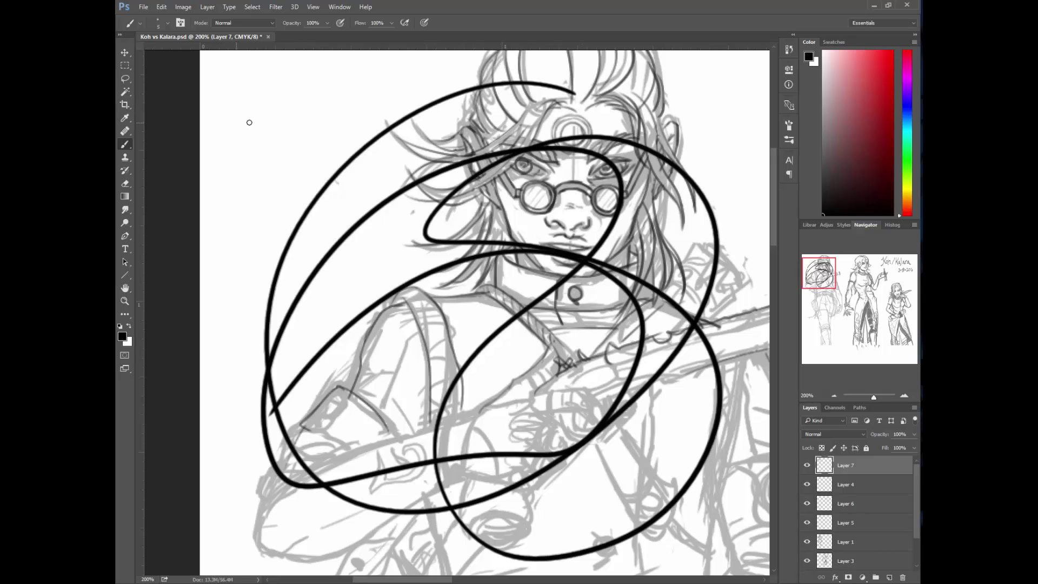
pyautogui.hotkey('ctrl', 'z')
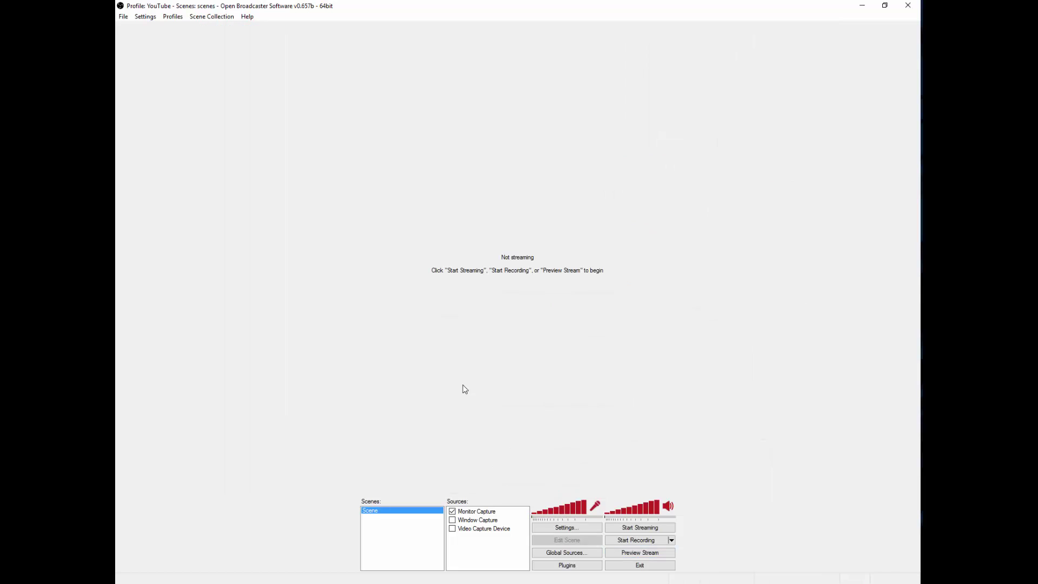
# Untick Monitor Capture and begin a new Game Capture global source named 'Photoshop'.
pyautogui.click(454, 512)
pyautogui.click(558, 555)
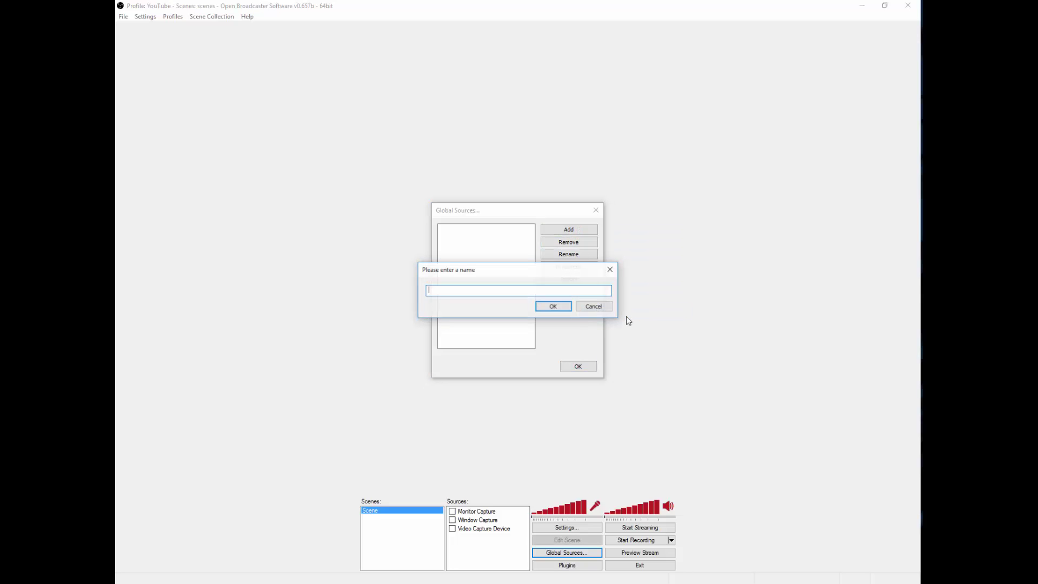
pyautogui.write('Photoshop')
# Confirm the 'Photoshop' name, keep Photoshop as the captured application, and save the Game Capture settings.
pyautogui.click(553, 307)
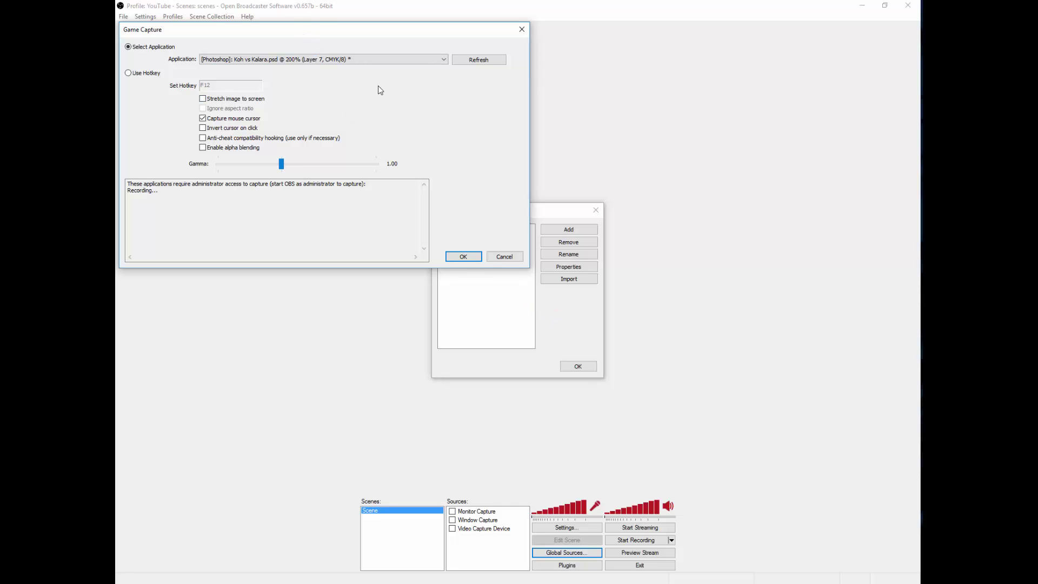
pyautogui.click(362, 61)
pyautogui.click(351, 131)
pyautogui.click(342, 63)
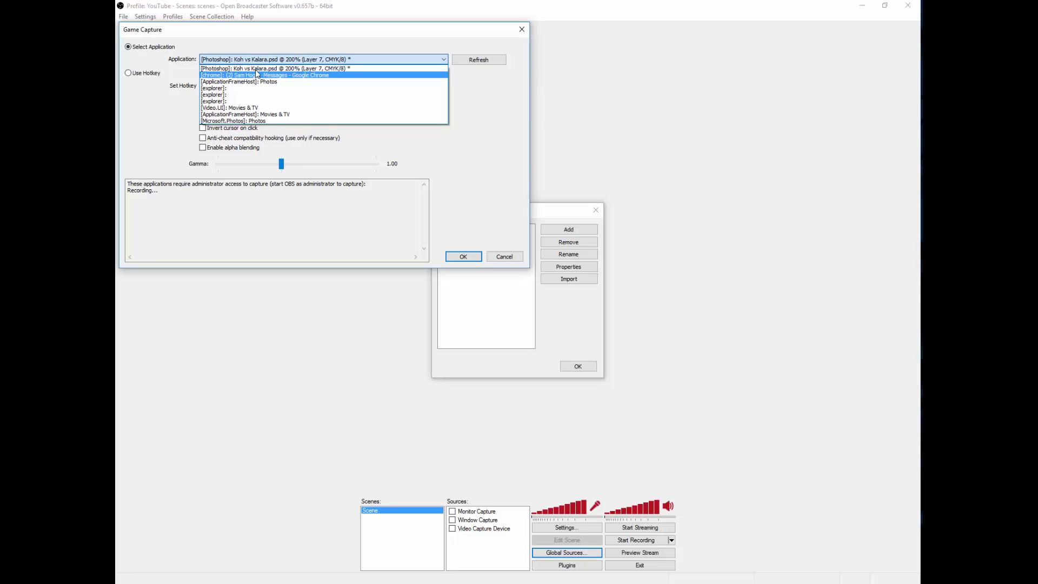
pyautogui.click(338, 69)
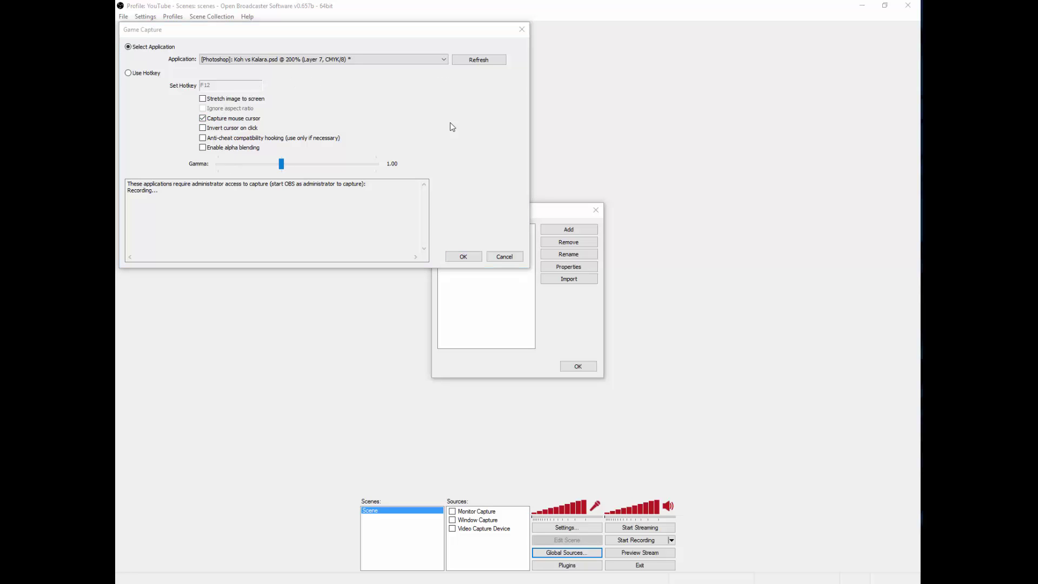
pyautogui.click(454, 258)
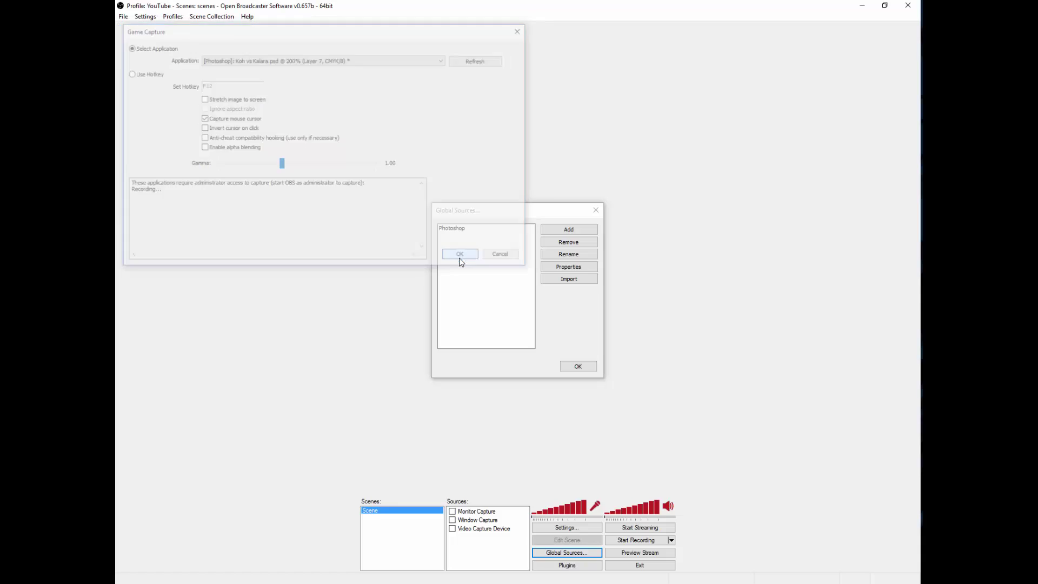
# Add the 'Photoshop' global source to the scene's Sources and tick Window Capture.
pyautogui.click(577, 368)
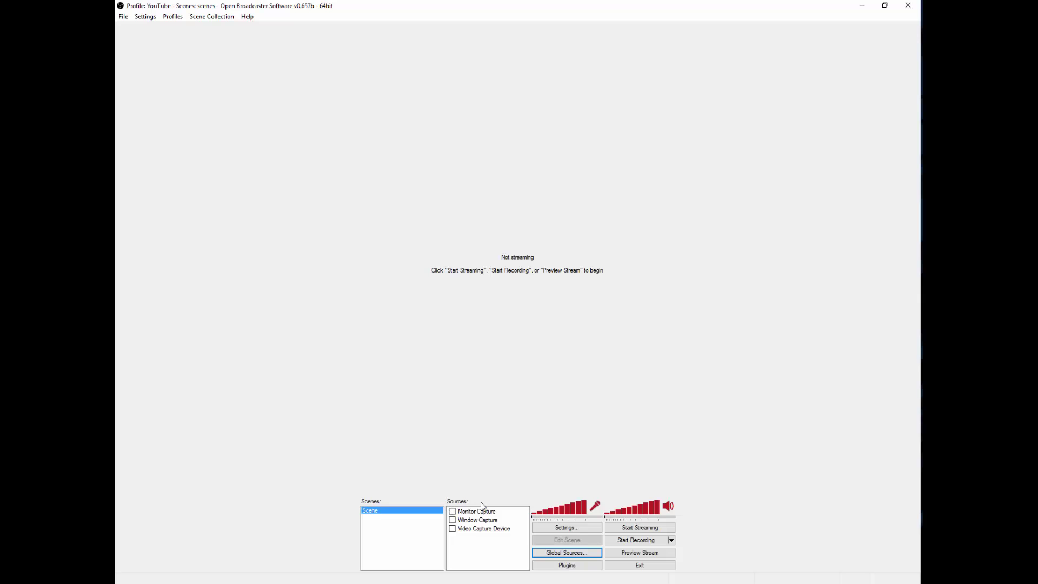
pyautogui.rightClick(469, 543)
pyautogui.moveTo(488, 551)
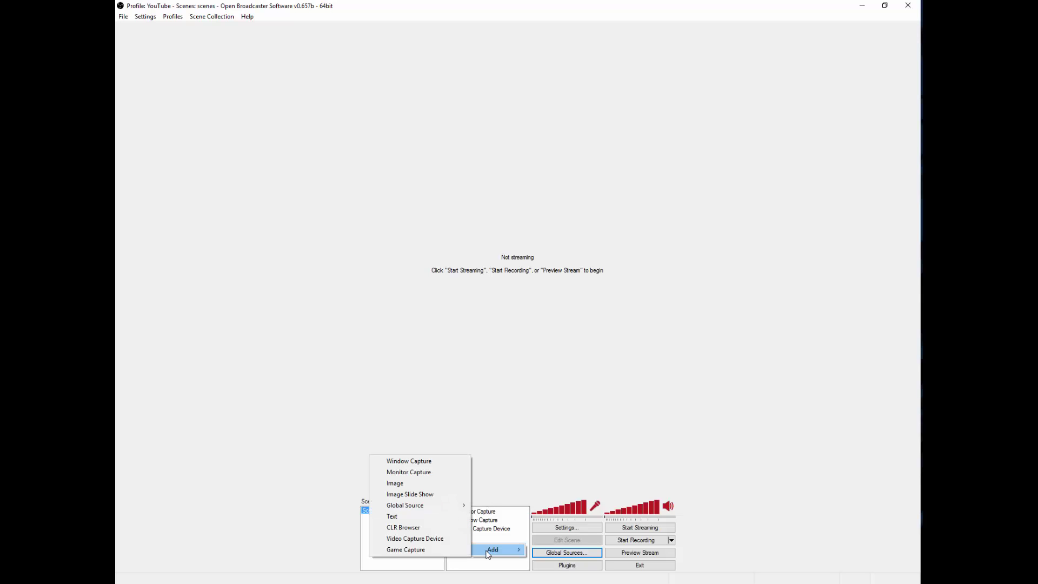
pyautogui.moveTo(431, 505)
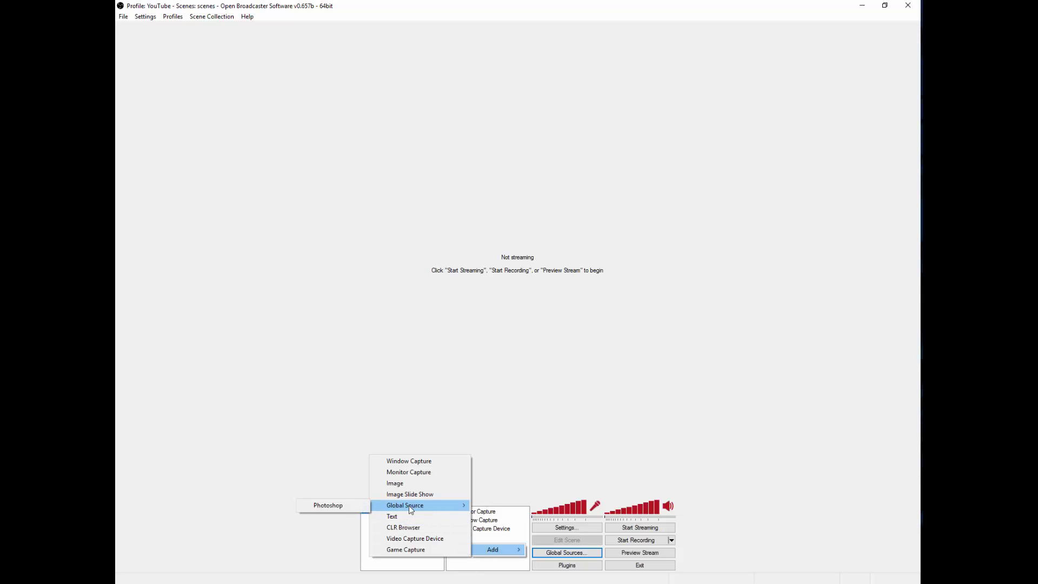
pyautogui.click(340, 509)
pyautogui.click(554, 307)
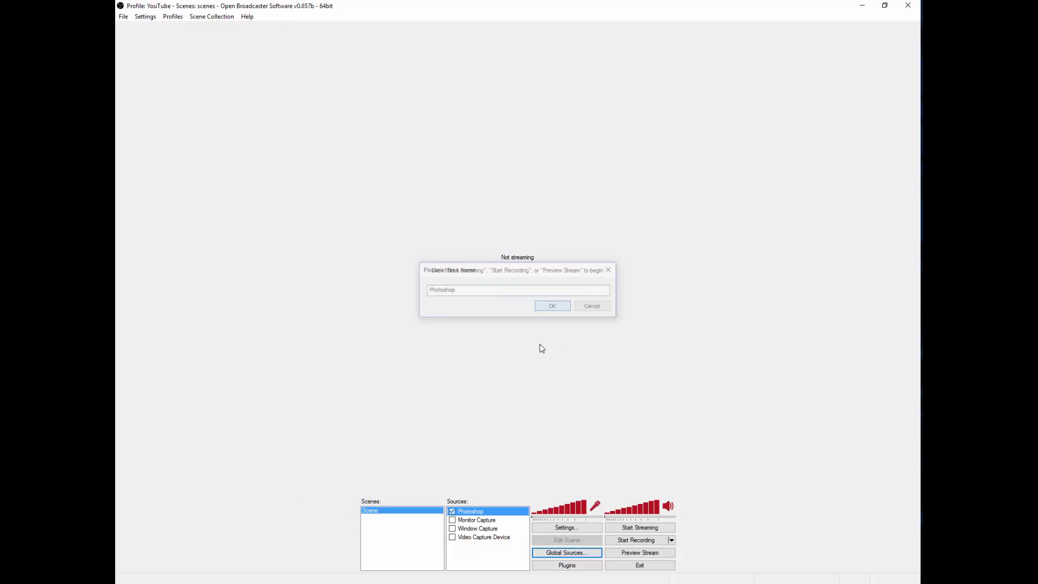
pyautogui.click(453, 529)
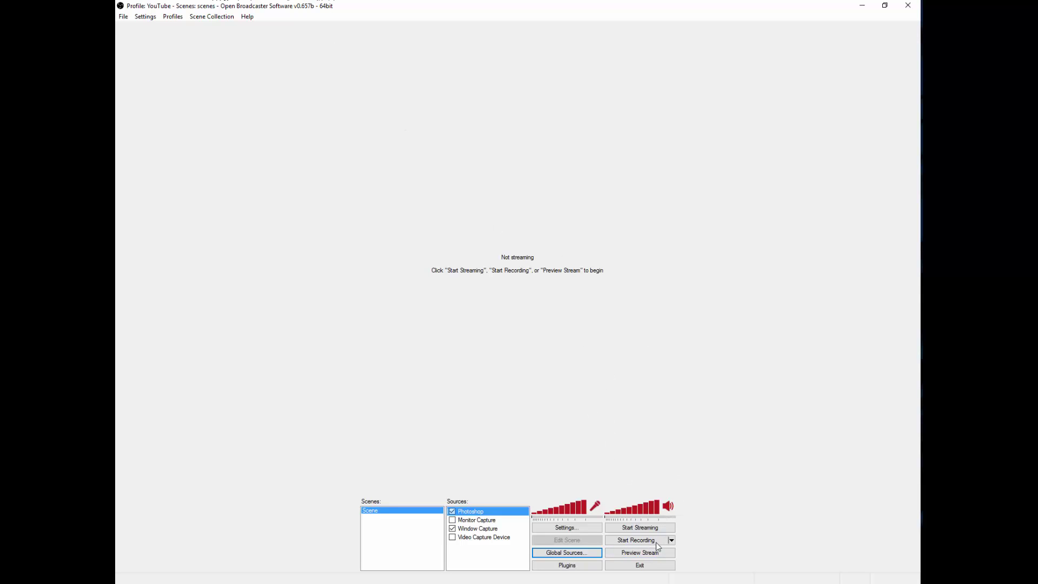
# Start Preview Stream in OBS, then return to the Koh vs Kalara.psd sketch in Photoshop.
pyautogui.click(641, 552)
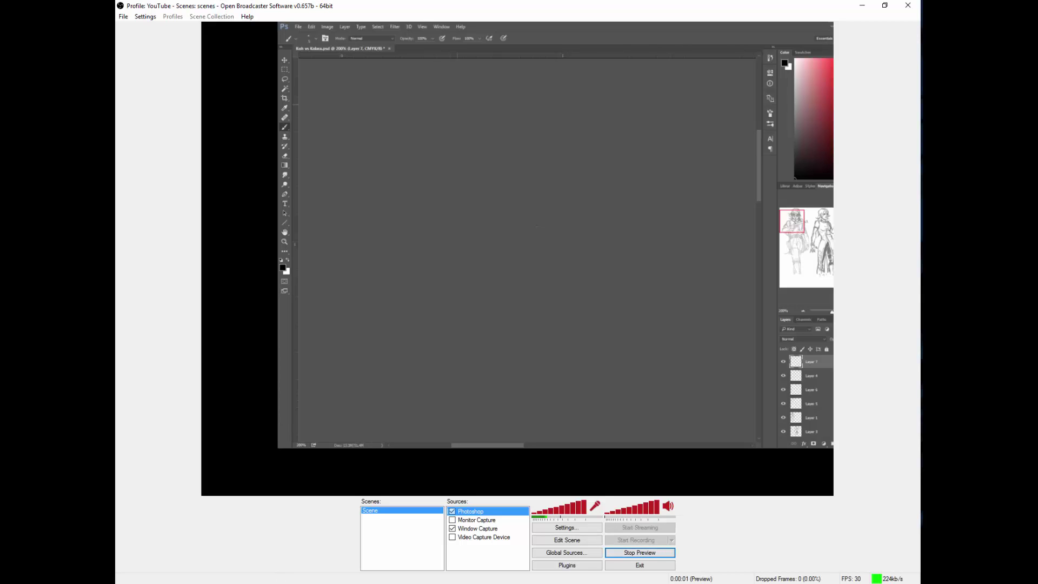
pyautogui.hotkey('alt', 'Tab')
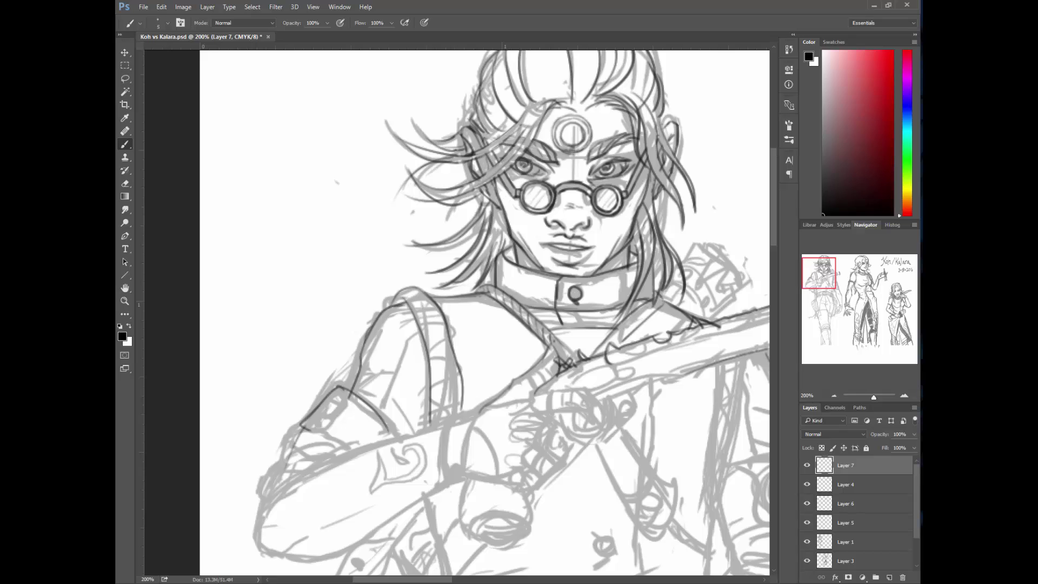
# Restore the OBS window to a smaller size and bring Photoshop back to the front.
pyautogui.hotkey('alt', 'Tab')
pyautogui.moveTo(453, 5); pyautogui.dragTo(670, 7)
pyautogui.hotkey('alt', 'Tab')
# Draw six looping brush test strokes over the figure on Layer 7 to check lag.
pyautogui.moveTo(551, 161); pyautogui.dragTo(382, 312)
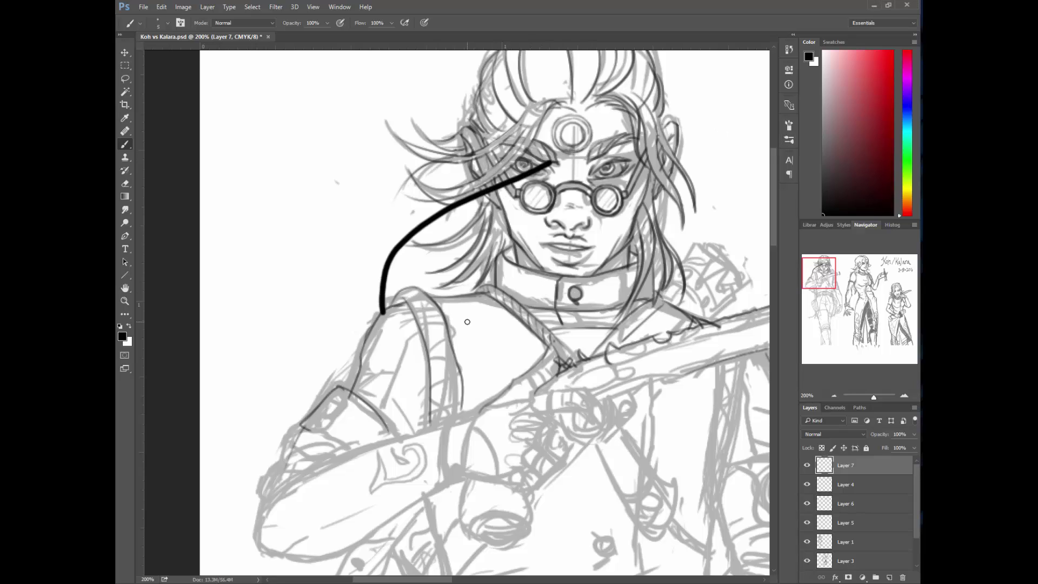
pyautogui.moveTo(607, 123)
pyautogui.mouseDown()
pyautogui.moveTo(595, 295)
pyautogui.moveTo(317, 336)
pyautogui.moveTo(541, 396)
pyautogui.mouseUp()
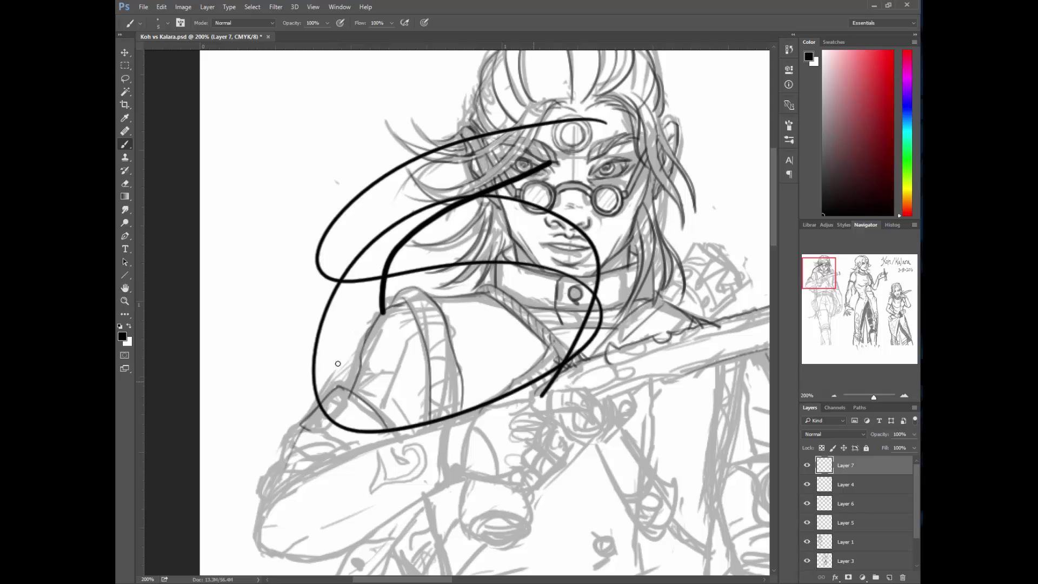
pyautogui.moveTo(338, 363)
pyautogui.mouseDown()
pyautogui.moveTo(432, 336)
pyautogui.moveTo(433, 412)
pyautogui.moveTo(411, 378)
pyautogui.moveTo(432, 357)
pyautogui.moveTo(408, 476)
pyautogui.moveTo(464, 476)
pyautogui.moveTo(404, 263)
pyautogui.mouseUp()
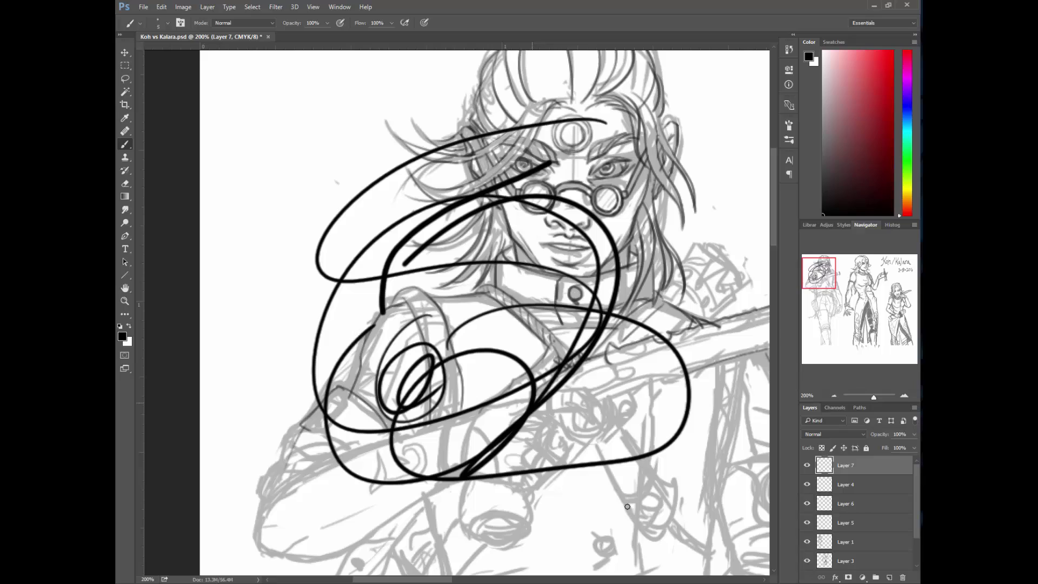
pyautogui.moveTo(628, 506); pyautogui.dragTo(628, 506)
pyautogui.moveTo(416, 197); pyautogui.dragTo(263, 462)
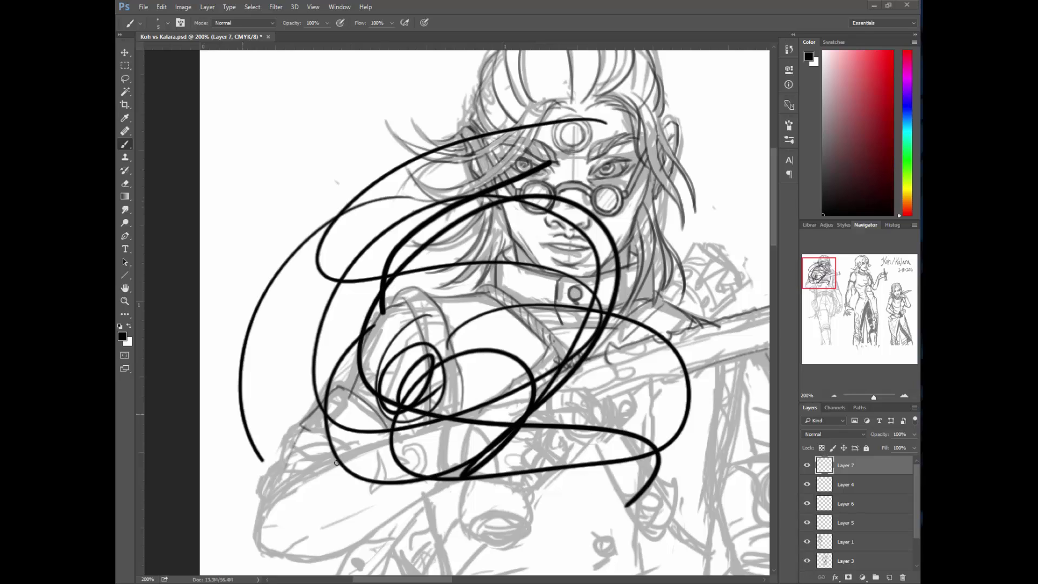
pyautogui.moveTo(336, 463)
pyautogui.mouseDown()
pyautogui.moveTo(330, 379)
pyautogui.moveTo(333, 433)
pyautogui.moveTo(378, 457)
pyautogui.mouseUp()
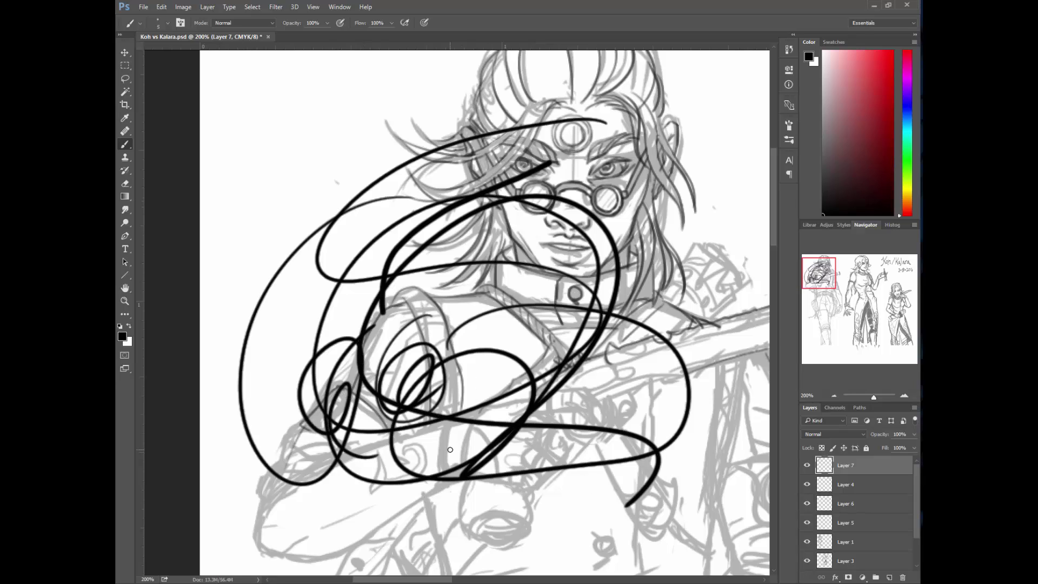
# Select all with Ctrl+A and use Edit > Clear to wipe the scribbles off Layer 7.
pyautogui.hotkey('ctrl', 'a')
pyautogui.click(161, 7)
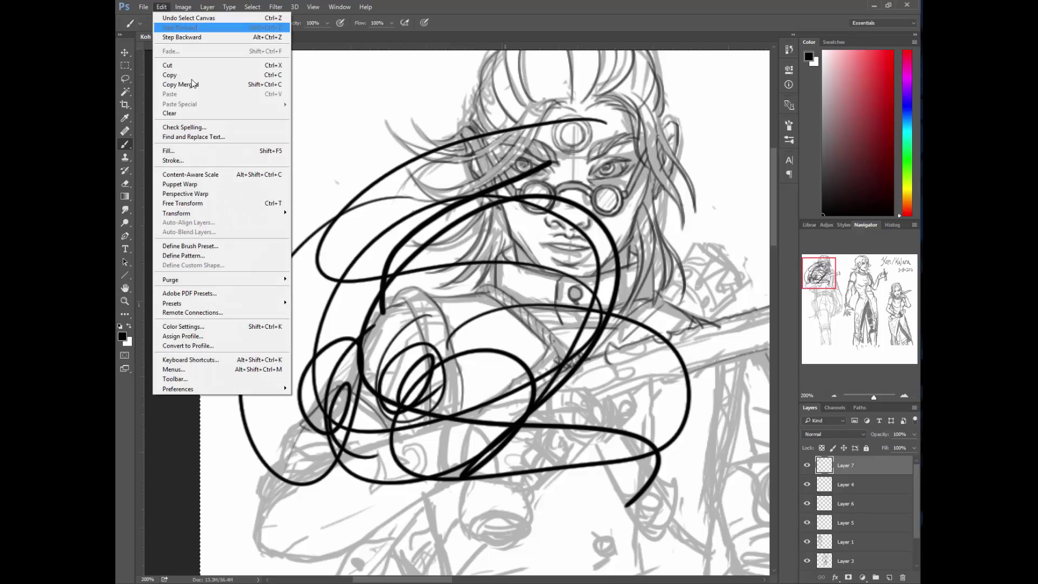
pyautogui.click(243, 113)
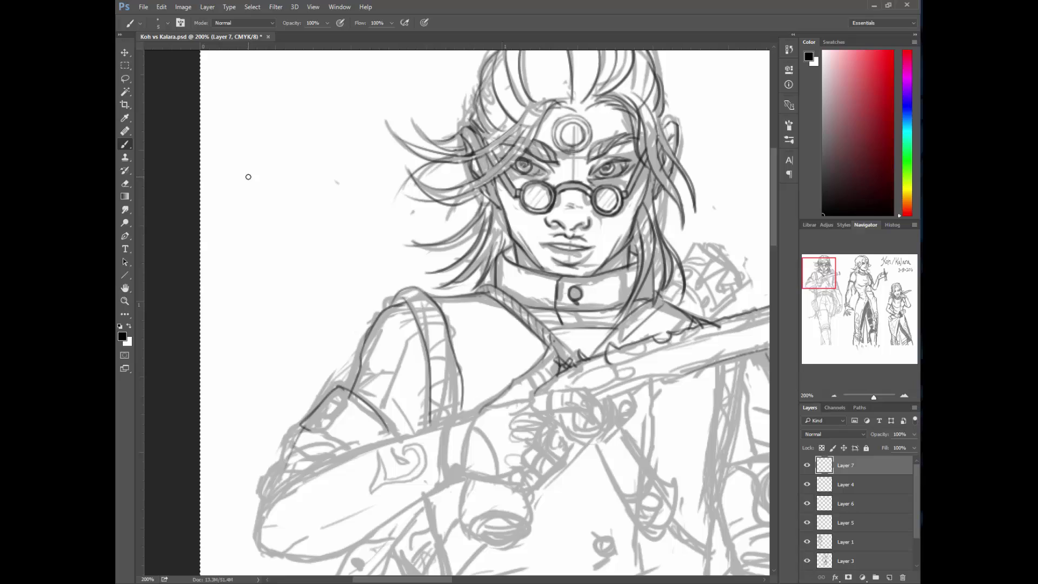